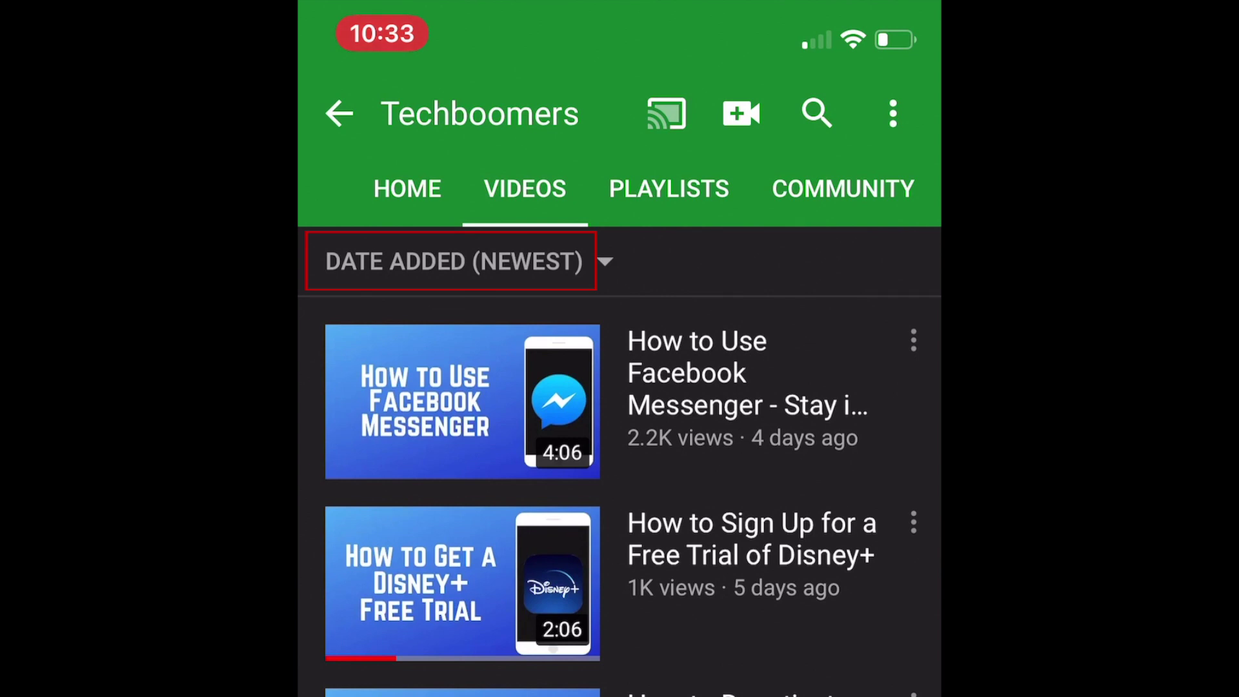
Change the Techboomers video sort from Date added (newest) to Most popular
{"action": "left_click", "coordinate": [454, 261]}
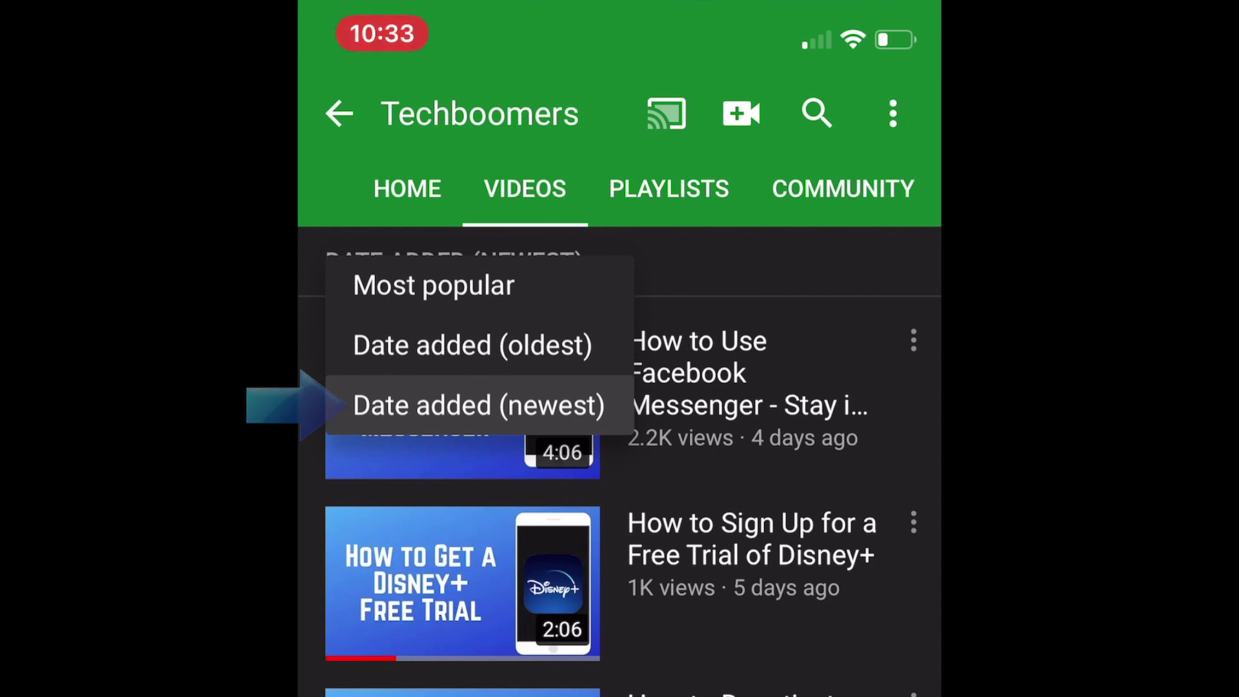
{"action": "left_click", "coordinate": [478, 406]}
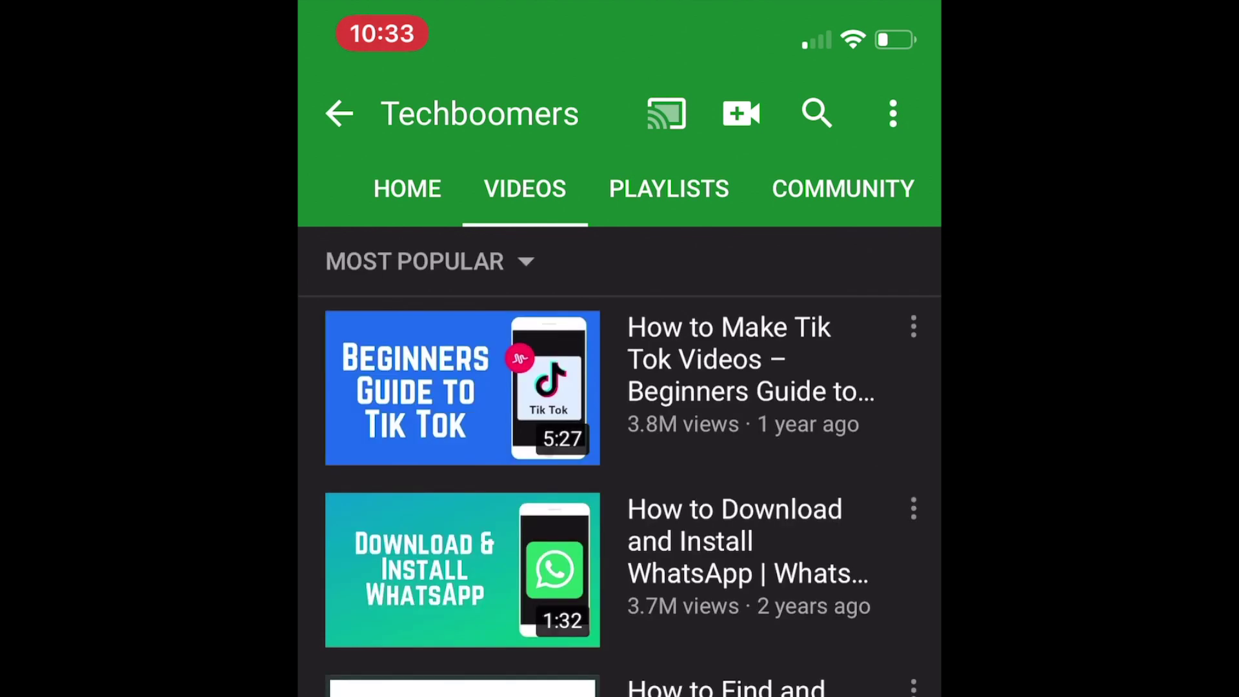
On the Playlists tab, change the sort from Date created (newest) to Last video added
{"action": "left_click", "coordinate": [670, 189]}
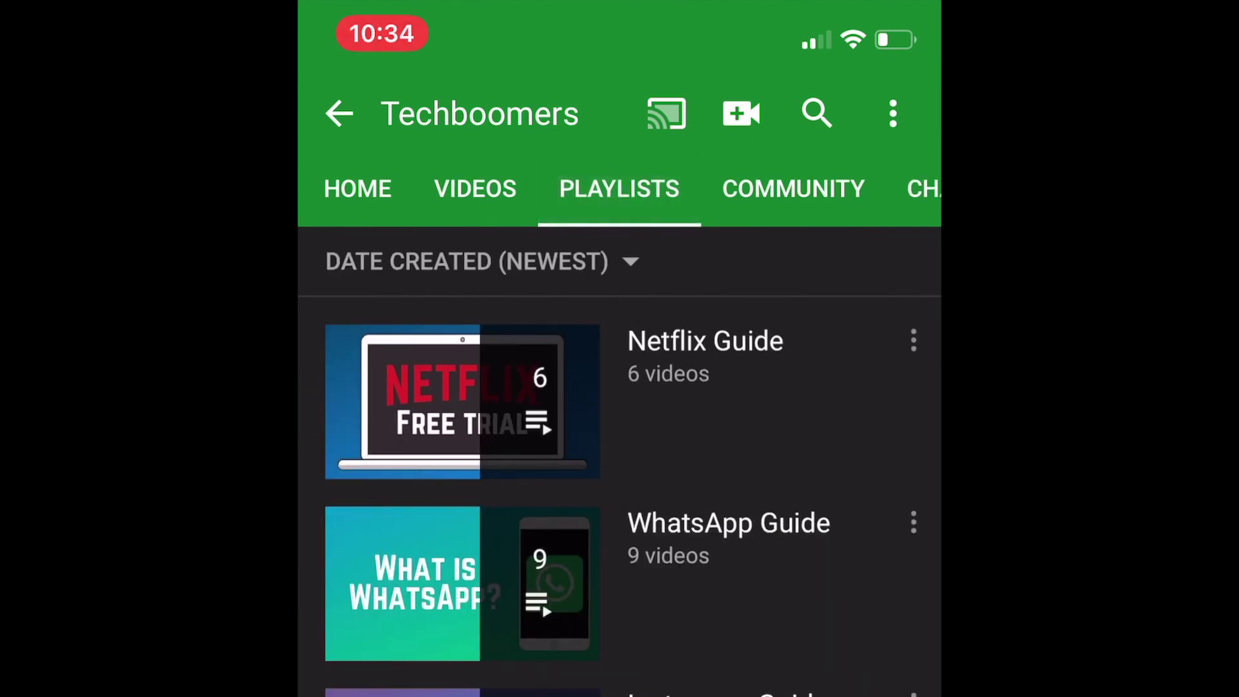
{"action": "left_click", "coordinate": [479, 262]}
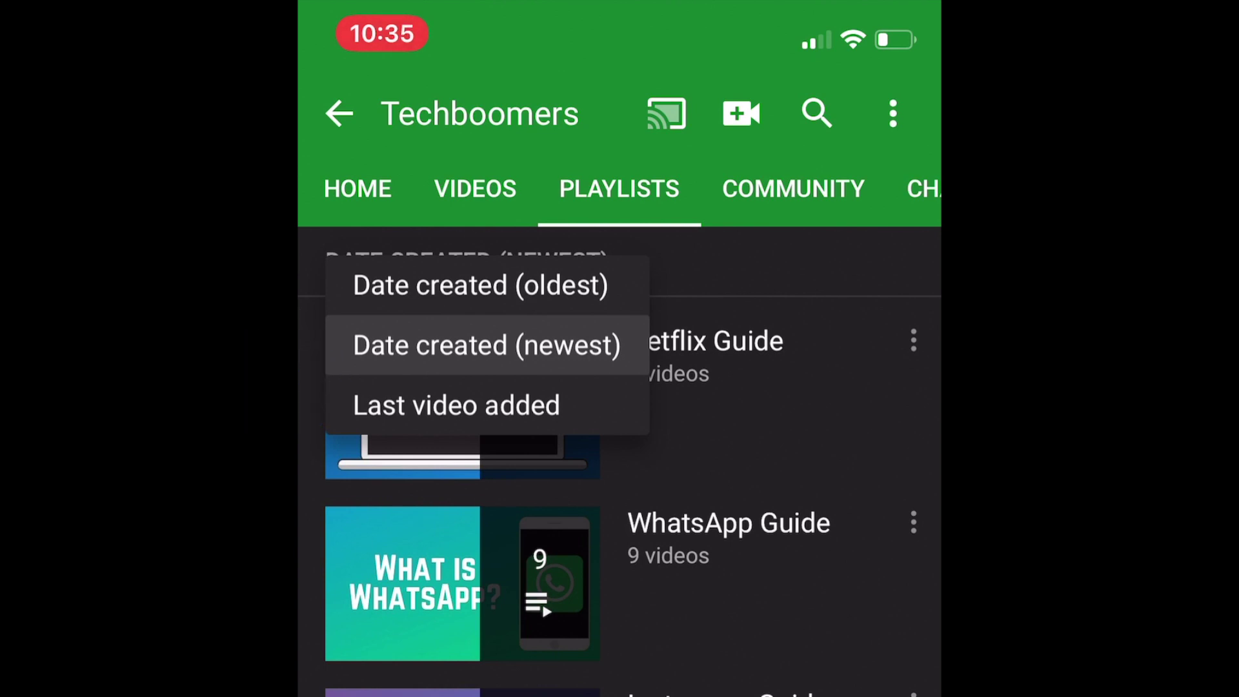
{"action": "left_click", "coordinate": [457, 405]}
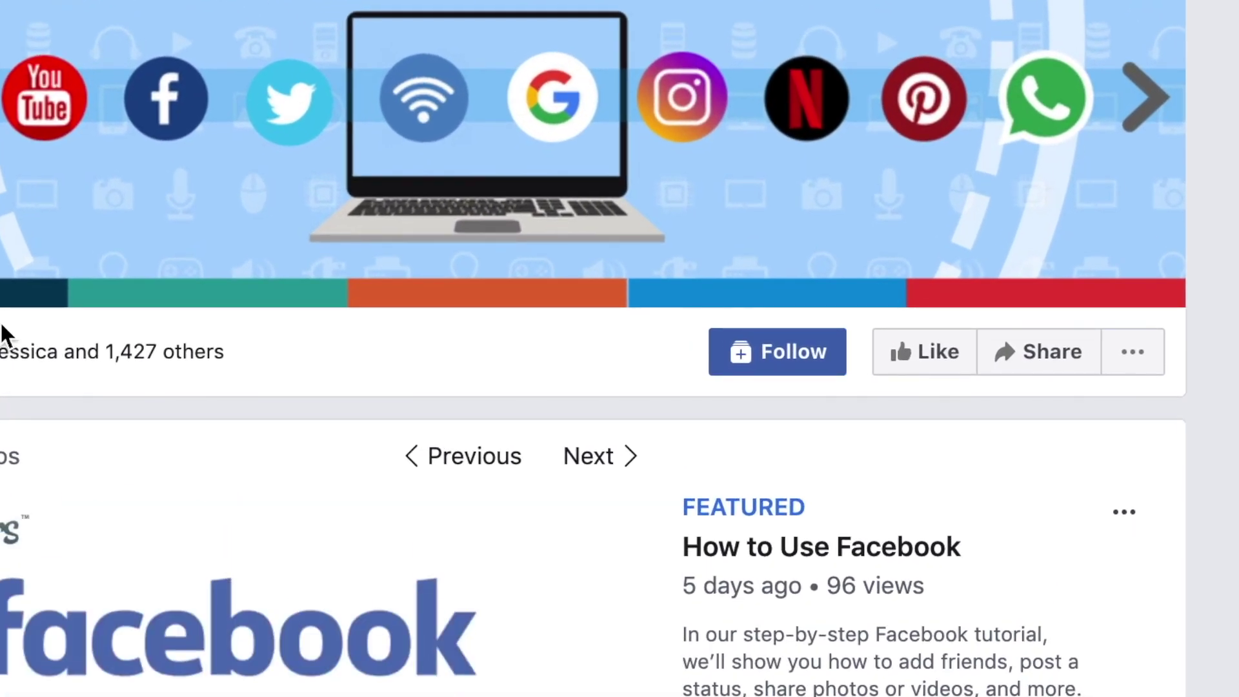
Like the Techboomers Facebook page from its header Like button
{"action": "left_click", "coordinate": [934, 359]}
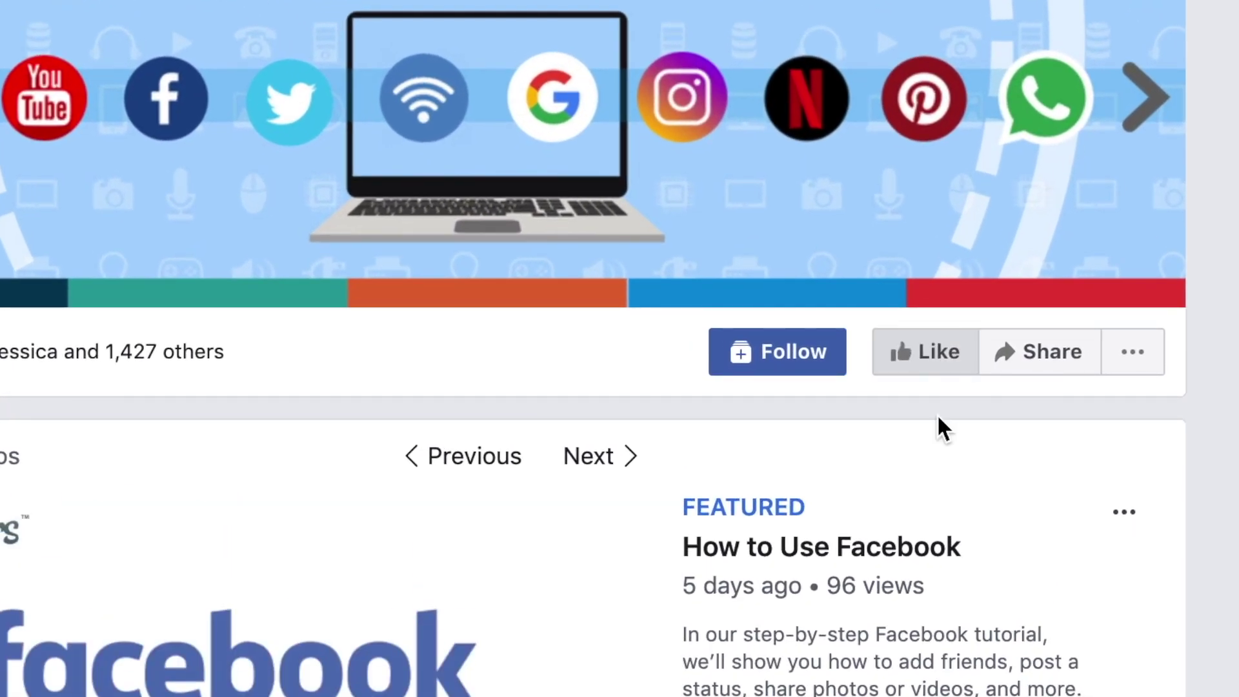